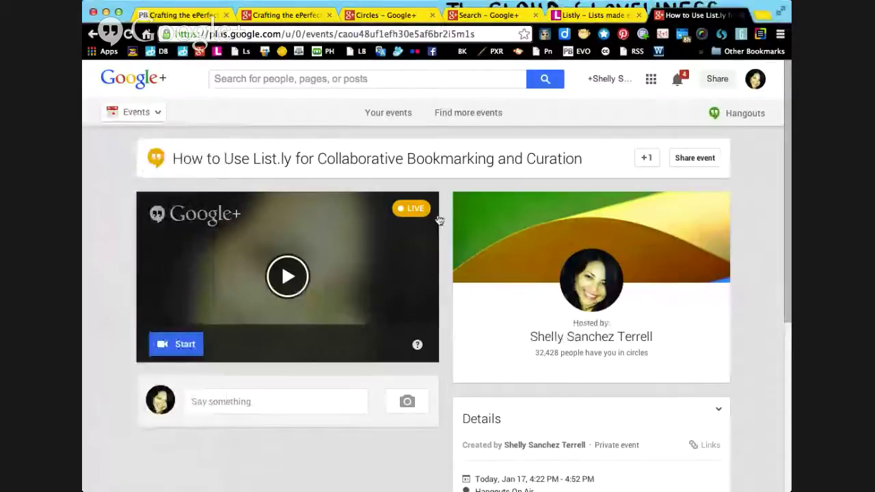
- Switch from the Google+ event page to the Listly home page showing Trending Lists
{"action": "left_click", "coordinate": [567, 15]}
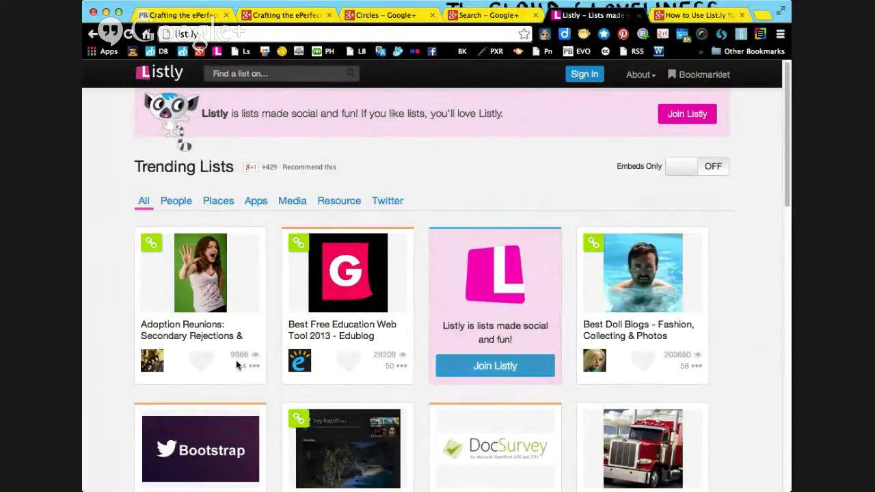
- Sign in to the Listly account and bring up its avatar menu of profile pages
{"action": "left_click", "coordinate": [195, 33]}
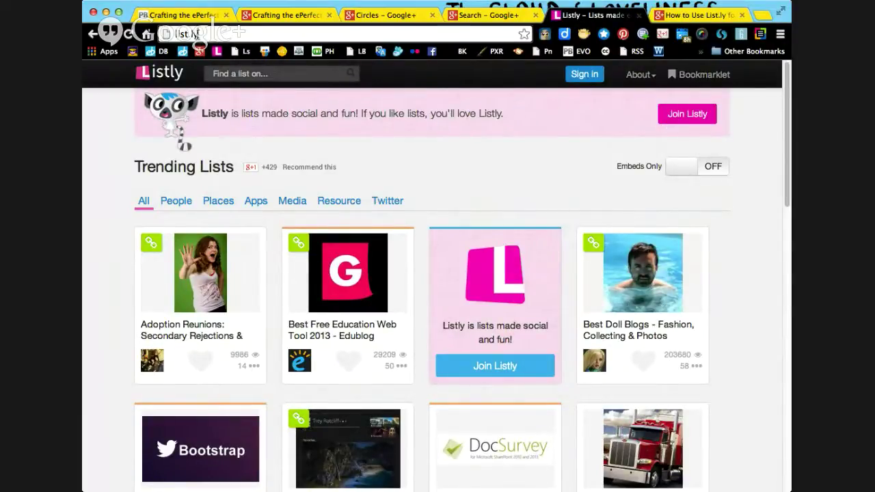
{"action": "left_click", "coordinate": [671, 116]}
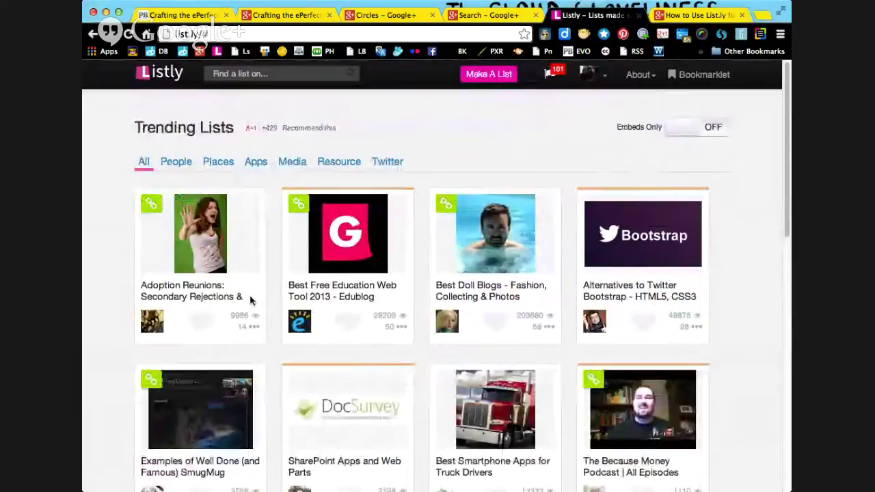
{"action": "left_click", "coordinate": [590, 75]}
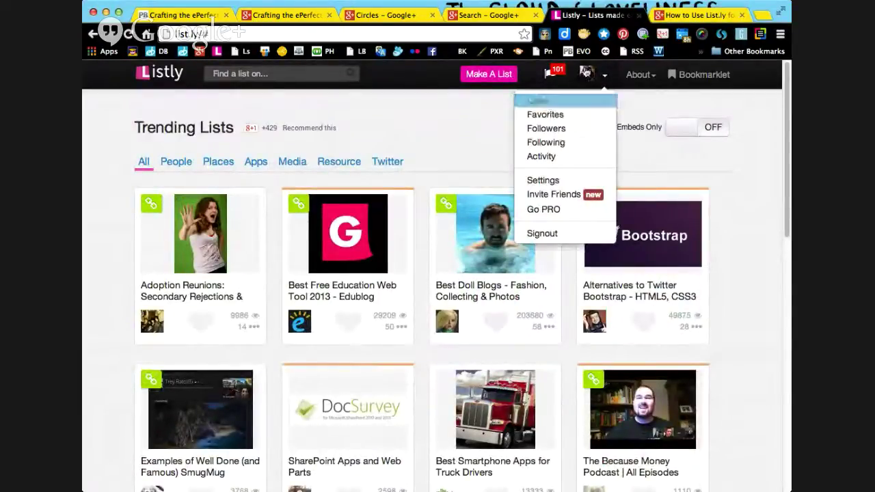
- Show the account's own Lists profile page with 52 lists, 3615 views and 16 followers
{"action": "left_click", "coordinate": [542, 103]}
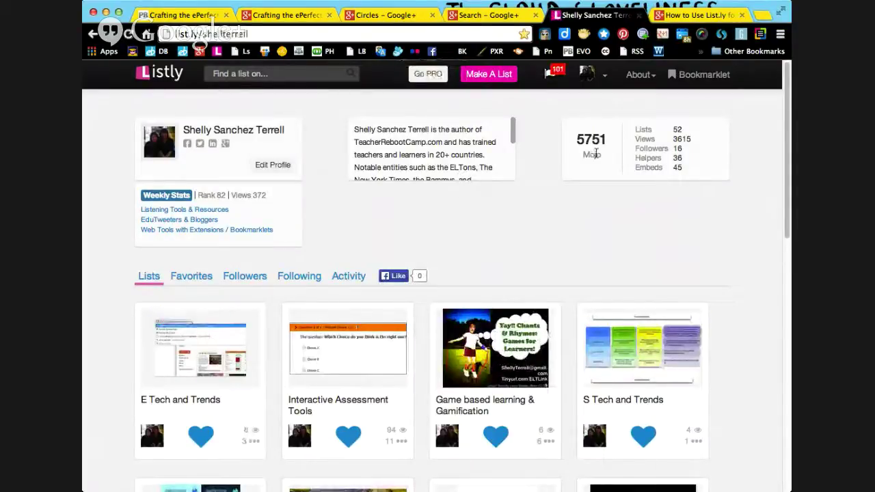
{"action": "left_click", "coordinate": [172, 230]}
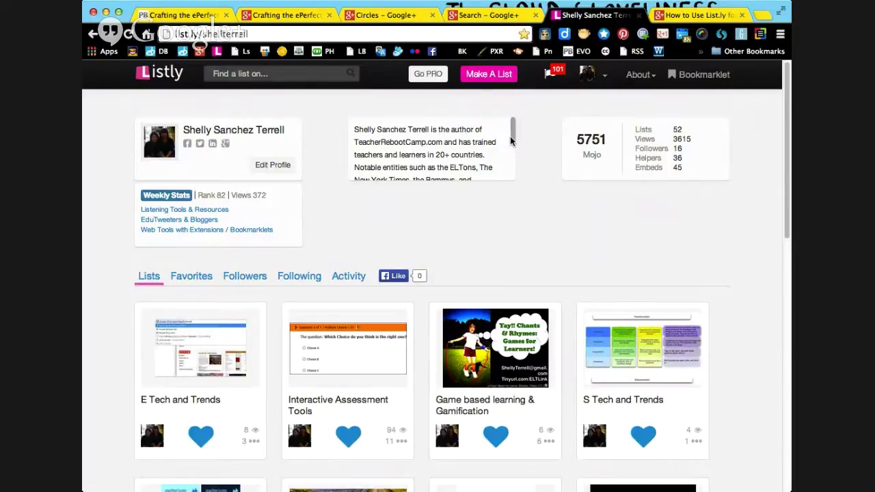
{"action": "left_click", "coordinate": [599, 79]}
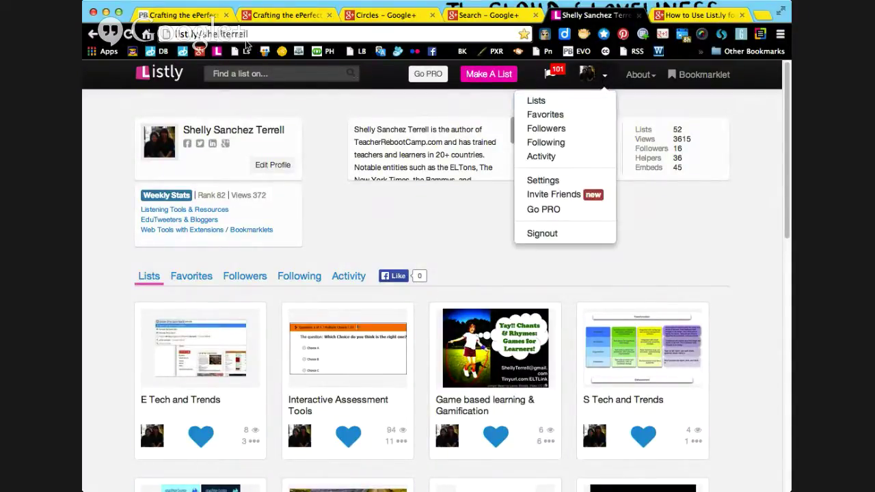
{"action": "left_click", "coordinate": [336, 216]}
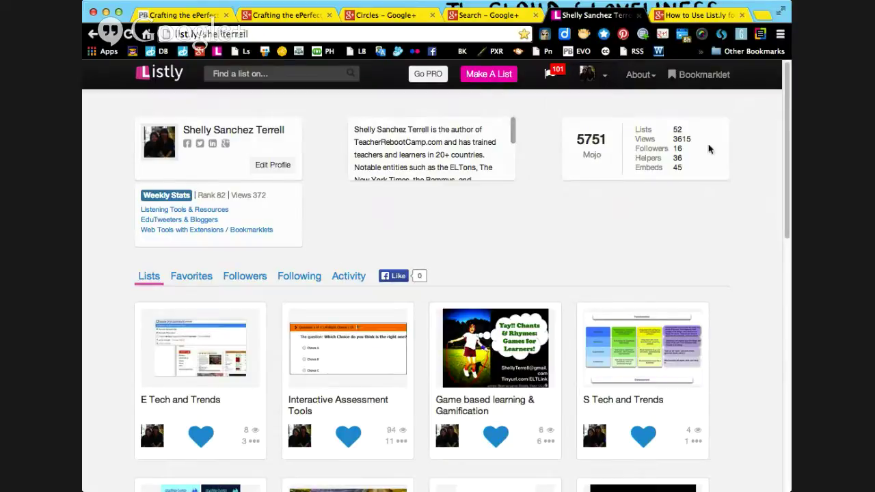
{"action": "left_click", "coordinate": [599, 79]}
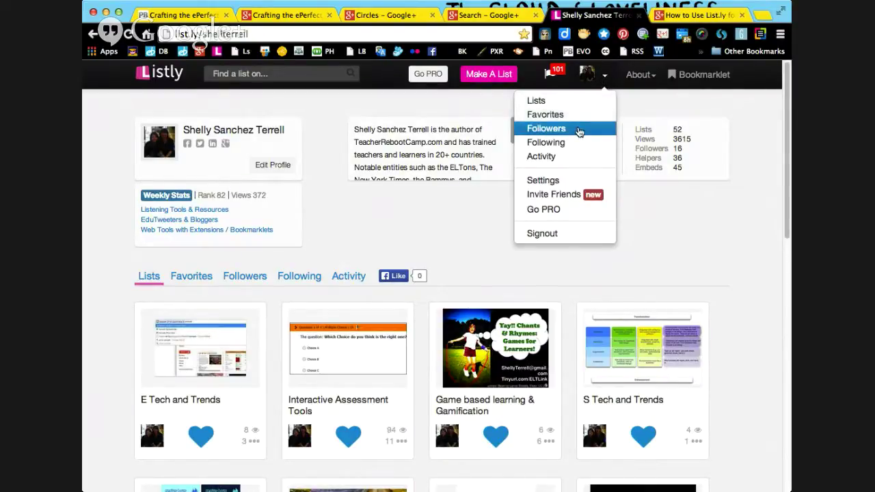
- Open the followed eTextbook EVO 2014 profile from the Following page
{"action": "left_click", "coordinate": [579, 142]}
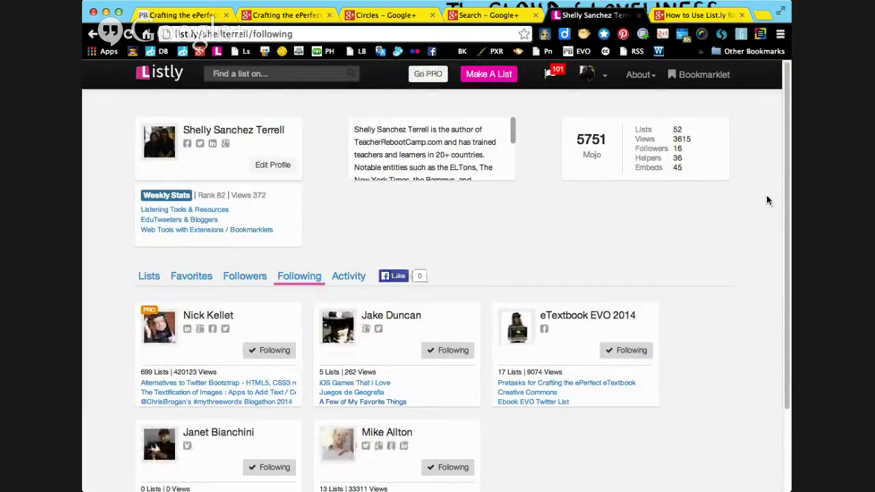
{"action": "left_click", "coordinate": [567, 315]}
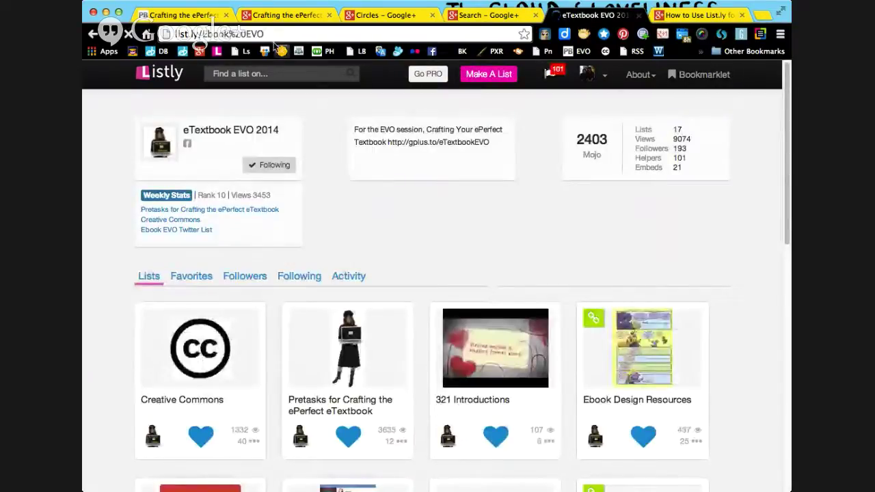
{"action": "left_click", "coordinate": [256, 35]}
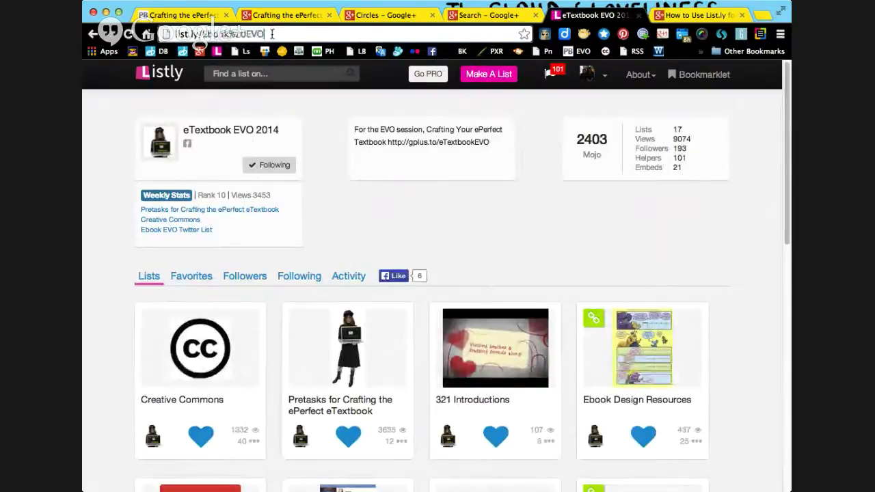
{"action": "left_click", "coordinate": [313, 183]}
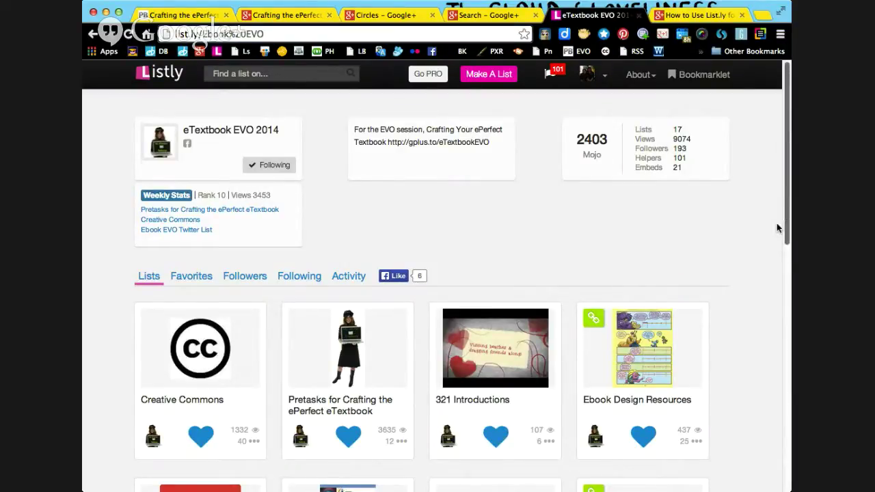
{"action": "scroll", "coordinate": [776, 228], "scroll_direction": "down", "scroll_amount": 5}
{"action": "scroll", "coordinate": [764, 321], "scroll_direction": "up", "scroll_amount": 1}
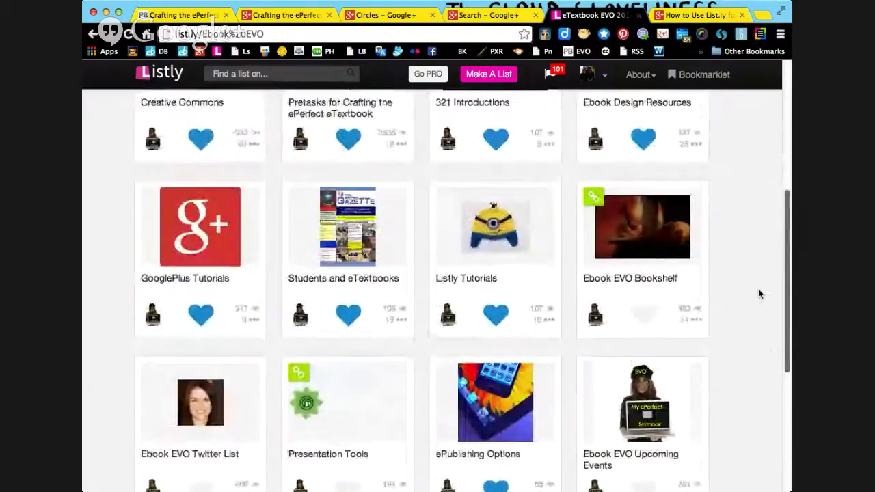
{"action": "scroll", "coordinate": [758, 294], "scroll_direction": "up", "scroll_amount": 4}
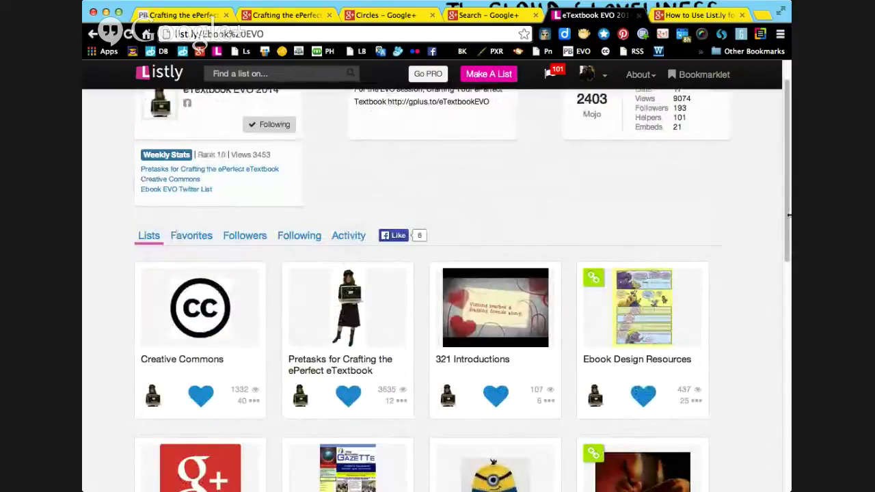
{"action": "scroll", "coordinate": [790, 197], "scroll_direction": "up", "scroll_amount": 1}
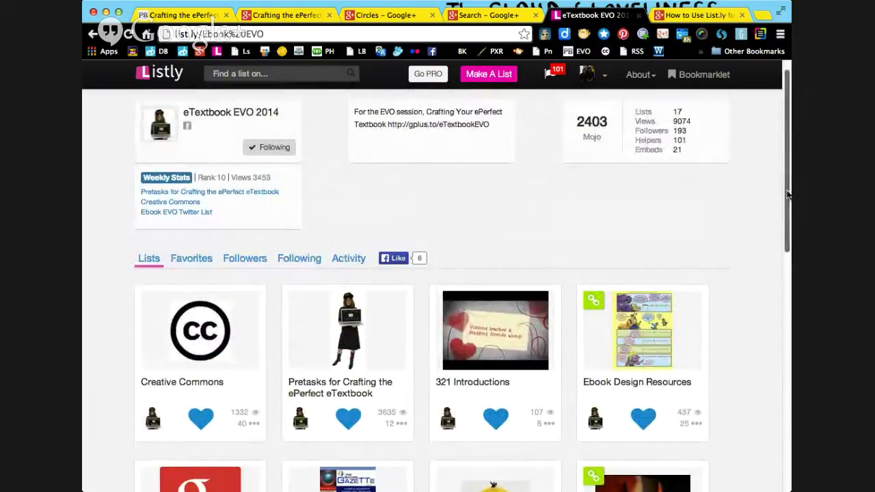
{"action": "scroll", "coordinate": [775, 283], "scroll_direction": "down", "scroll_amount": 5}
{"action": "scroll", "coordinate": [774, 288], "scroll_direction": "down", "scroll_amount": 1}
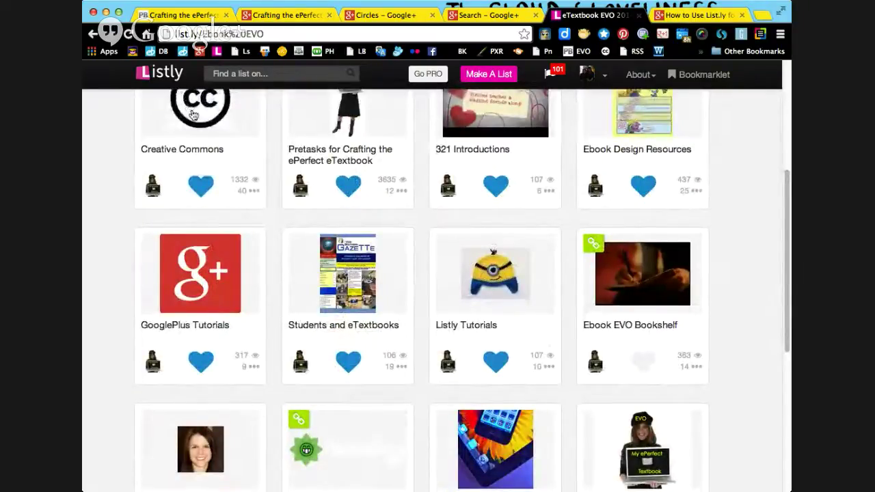
{"action": "left_click", "coordinate": [588, 329]}
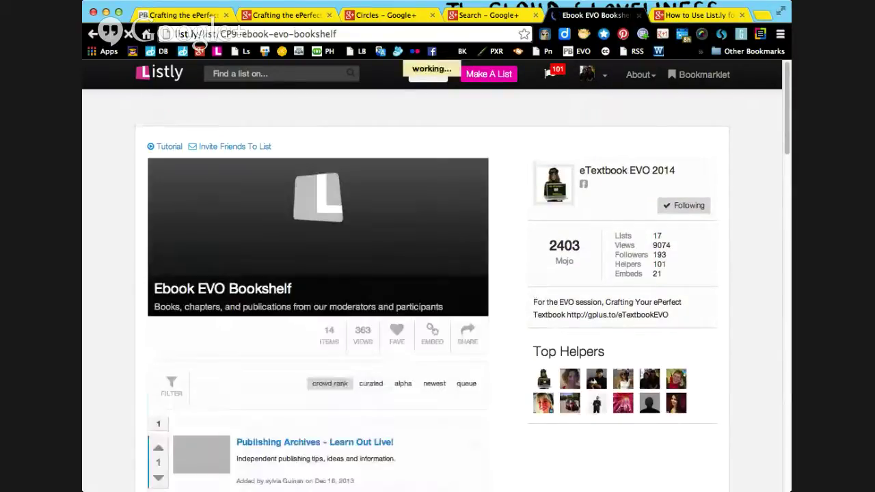
{"action": "scroll", "coordinate": [296, 195], "scroll_direction": "down", "scroll_amount": 3}
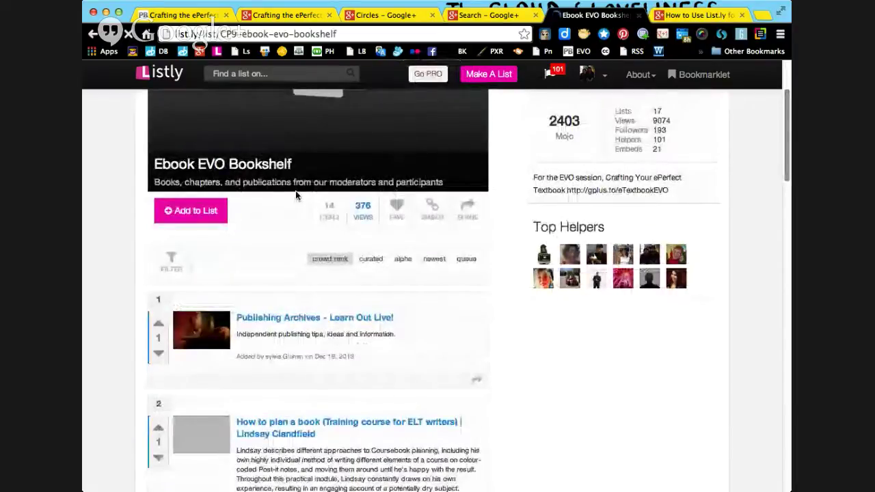
{"action": "left_click", "coordinate": [184, 218]}
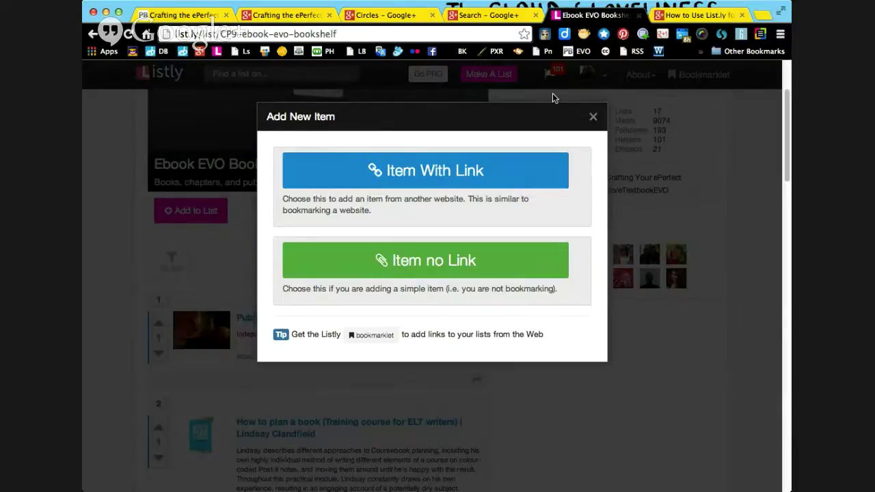
{"action": "left_click", "coordinate": [593, 119]}
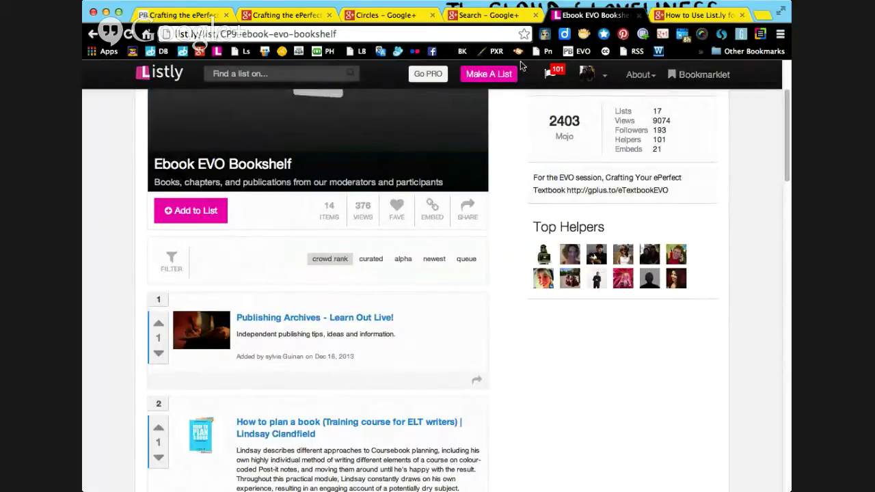
{"action": "left_click_drag", "start_coordinate": [521, 65], "coordinate": [485, 49]}
- Drag the Add to Listly bookmarklet from the Bookmarklet page onto the bookmarks bar
{"action": "left_click", "coordinate": [494, 52]}
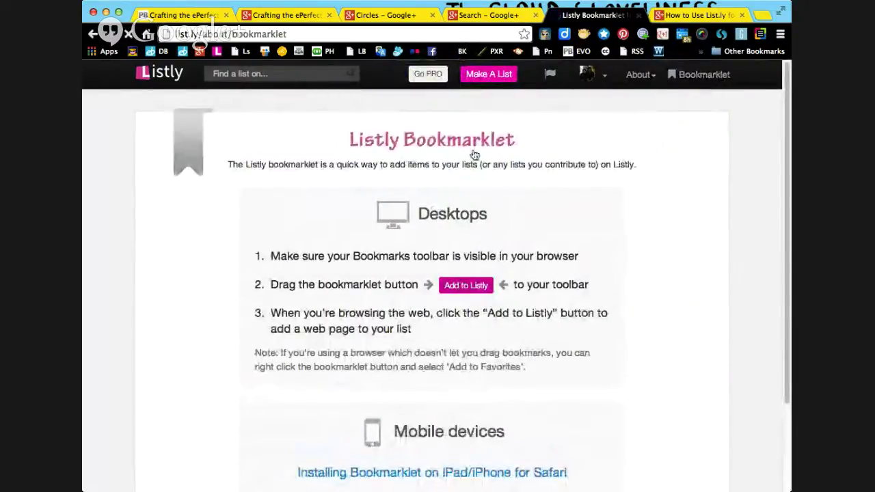
{"action": "left_click_drag", "start_coordinate": [466, 285], "coordinate": [459, 51]}
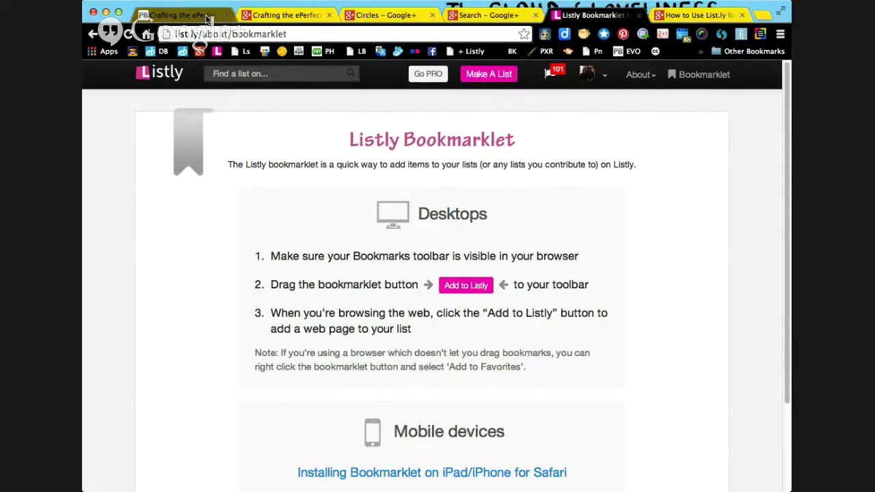
- Clip the PBworks 'Crafting the ePerfect eTextbook' Welcome page into Listly Tutorials via the bookmarklet
{"action": "left_click", "coordinate": [209, 19]}
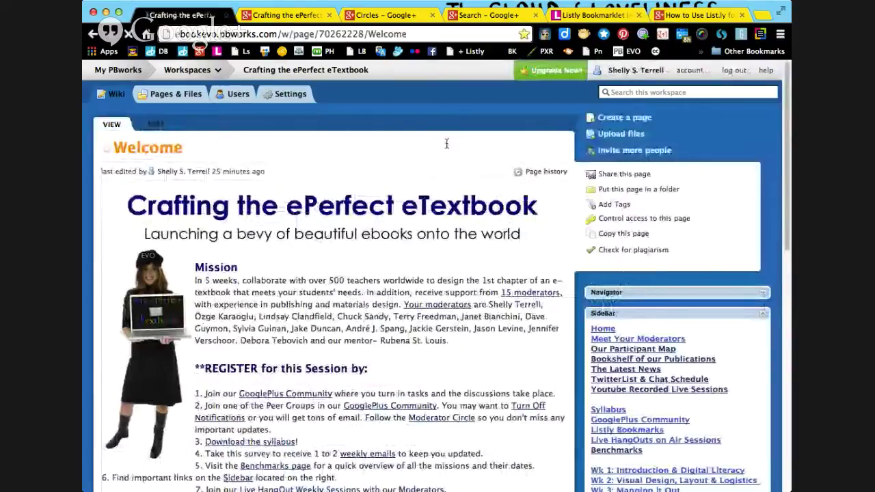
{"action": "left_click", "coordinate": [462, 53]}
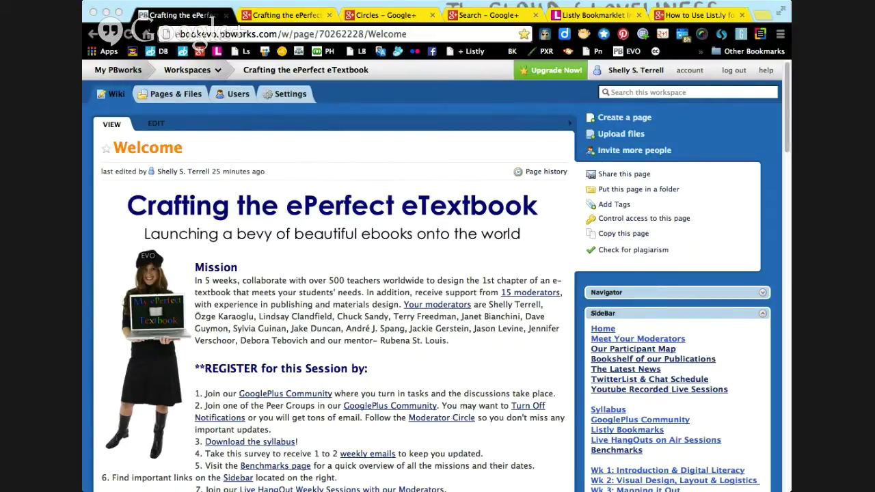
{"action": "left_click", "coordinate": [477, 211]}
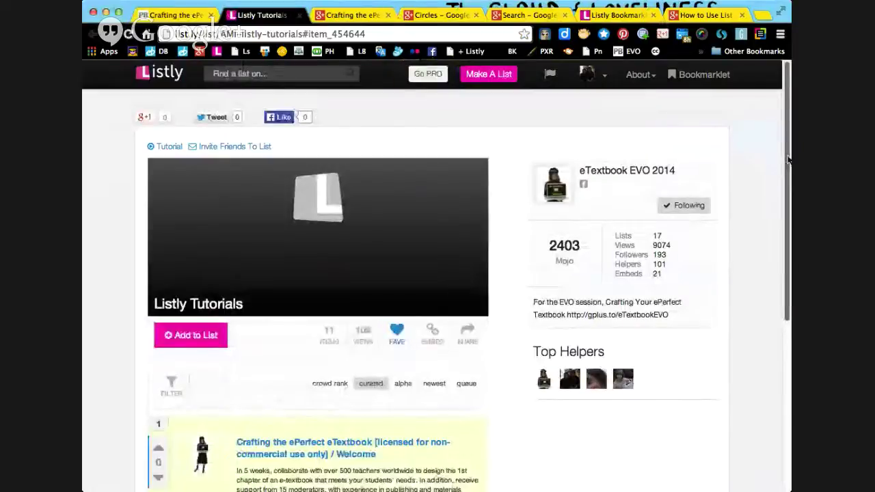
- Expand Listly Tutorials to all items, with the ePerfect eTextbook Welcome page as item 1
{"action": "scroll", "coordinate": [773, 250], "scroll_direction": "down", "scroll_amount": 3}
{"action": "scroll", "coordinate": [774, 251], "scroll_direction": "down", "scroll_amount": 3}
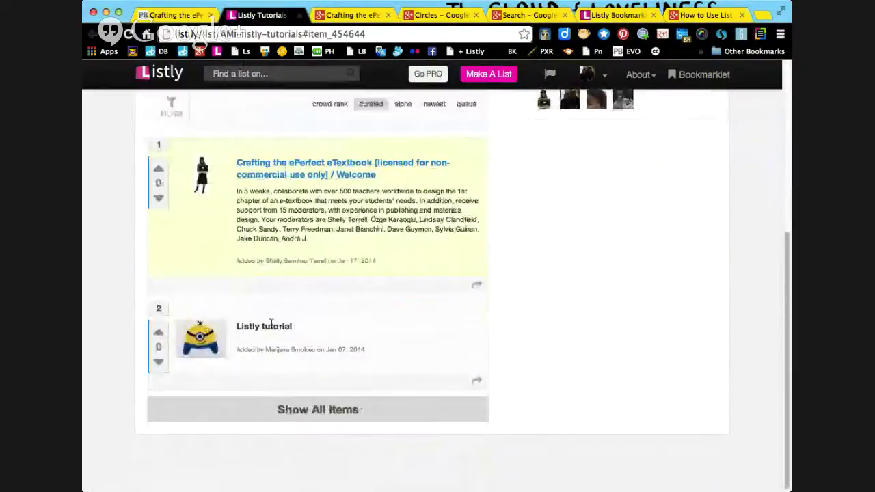
{"action": "left_click", "coordinate": [311, 418]}
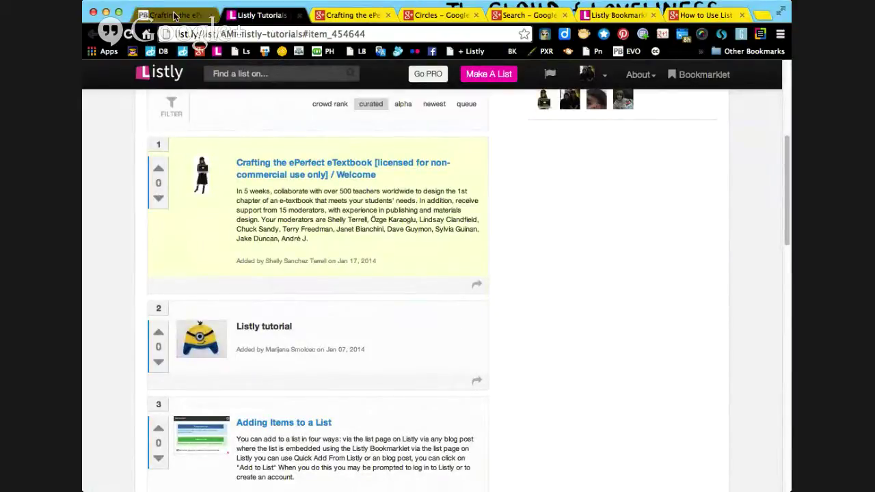
{"action": "left_click", "coordinate": [175, 15]}
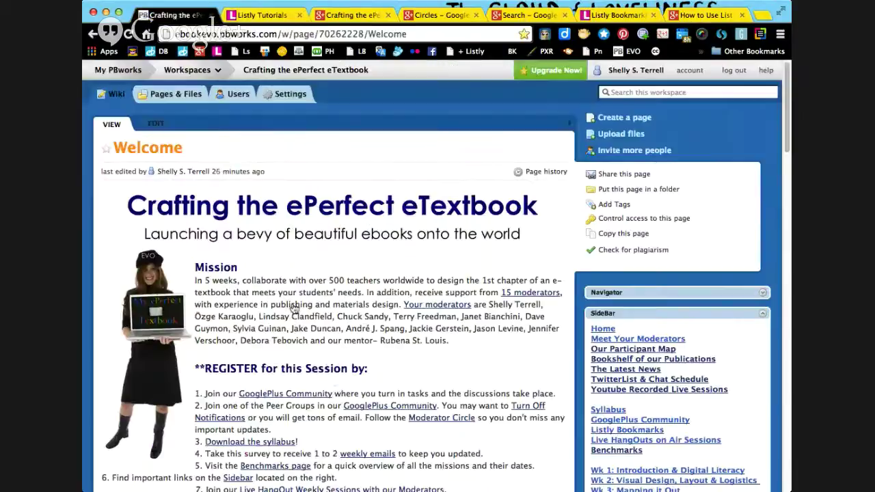
{"action": "key", "text": "ctrl+Tab"}
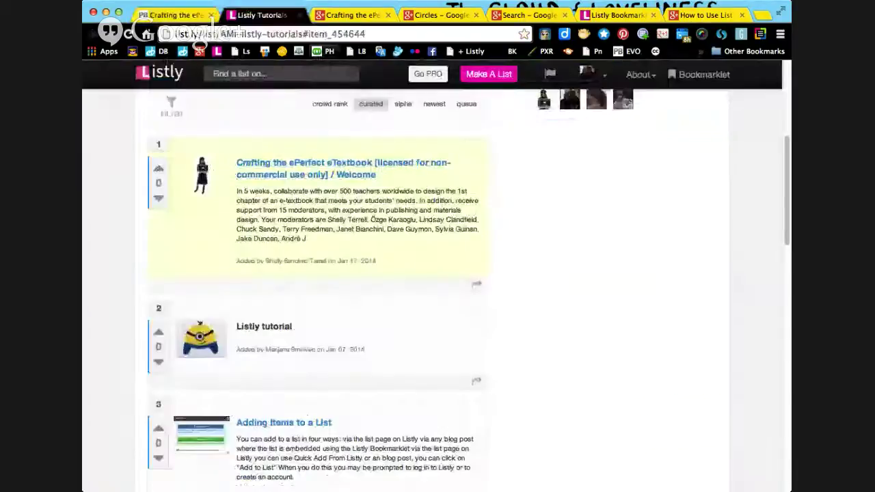
- Return to the PBworks 'Crafting the ePerfect eTextbook' Welcome page tab
{"action": "left_click", "coordinate": [176, 17]}
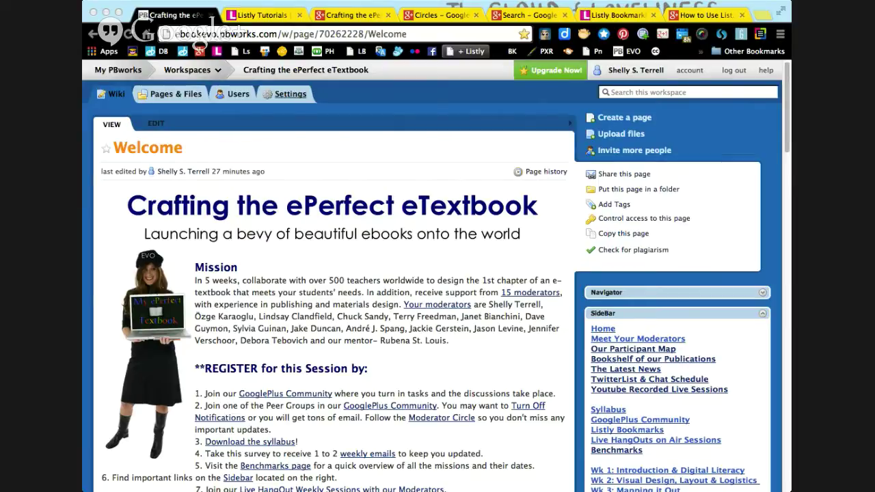
- Go back to the Listly Tutorials list tab and scroll up to its top
{"action": "left_click", "coordinate": [260, 15]}
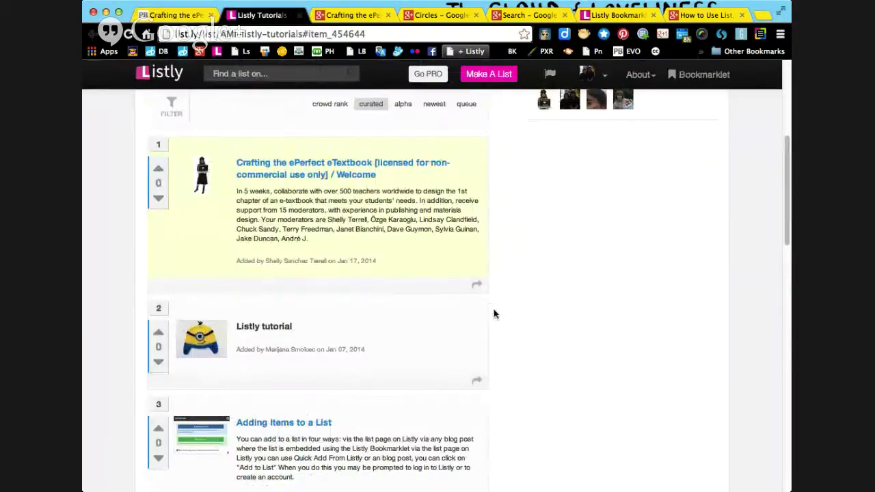
{"action": "scroll", "coordinate": [495, 314], "scroll_direction": "up", "scroll_amount": 5}
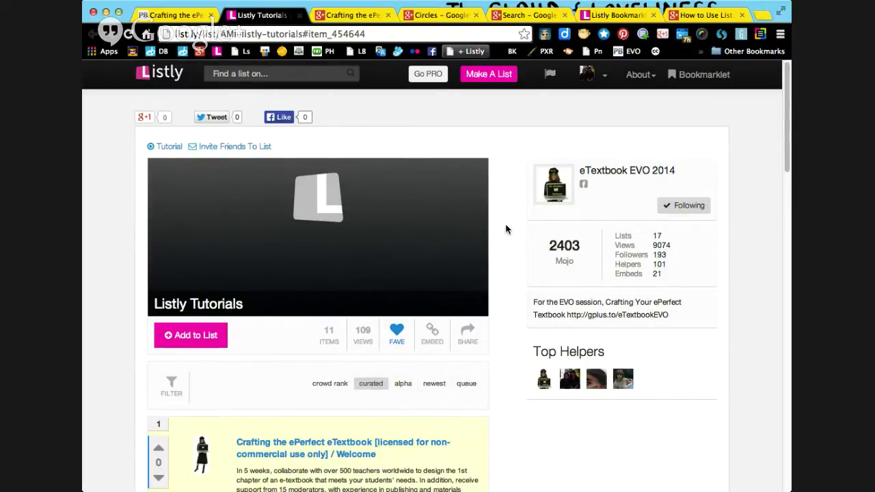
- Refocus the browser, look at the Google+ community tab, then return to Listly Tutorials
{"action": "left_click", "coordinate": [432, 335]}
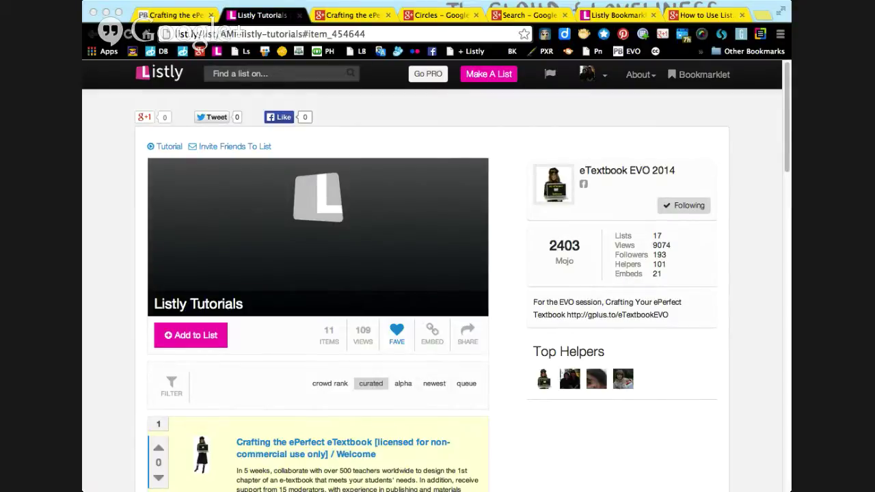
{"action": "left_click", "coordinate": [283, 292]}
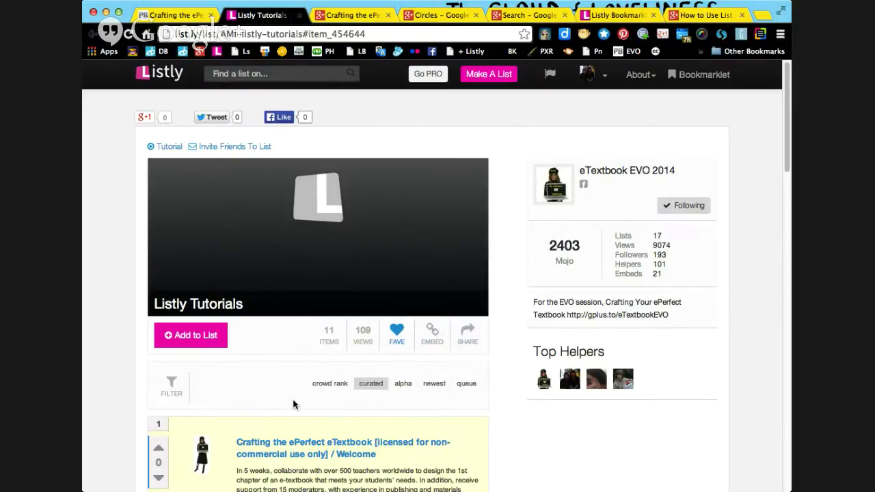
{"action": "left_click", "coordinate": [337, 14]}
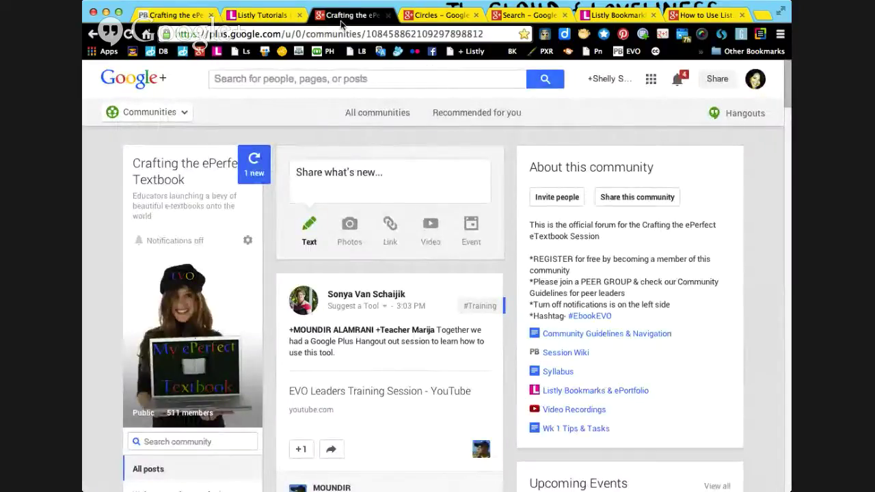
{"action": "key", "text": "ctrl+shift+Tab"}
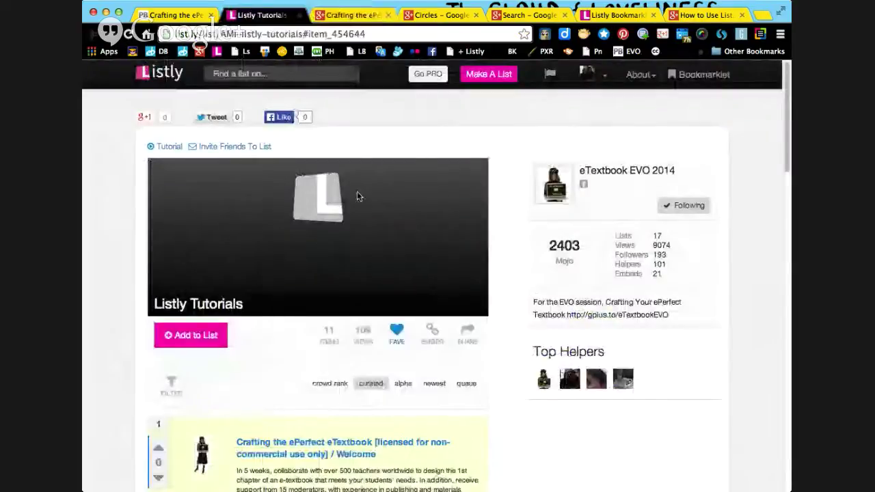